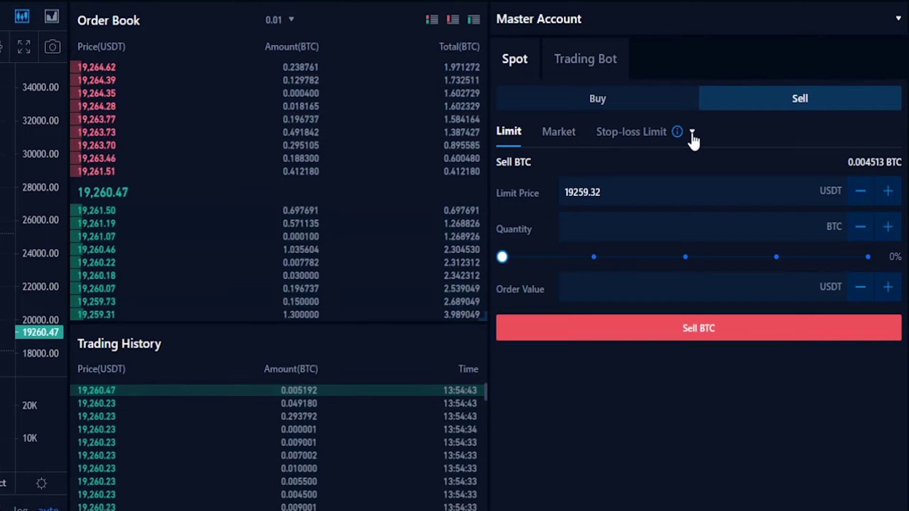
- Change the sell order type from Stop-loss Limit to Take-profit Market
click(692, 135)
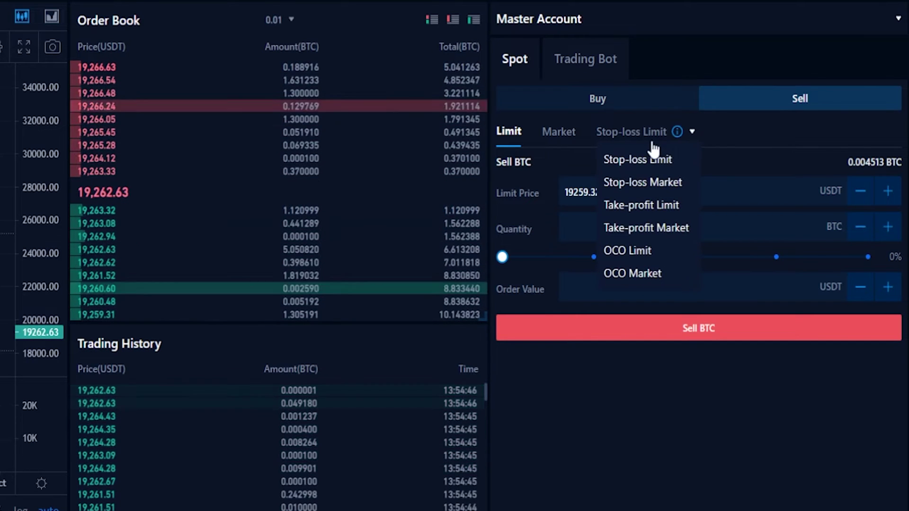
click(642, 229)
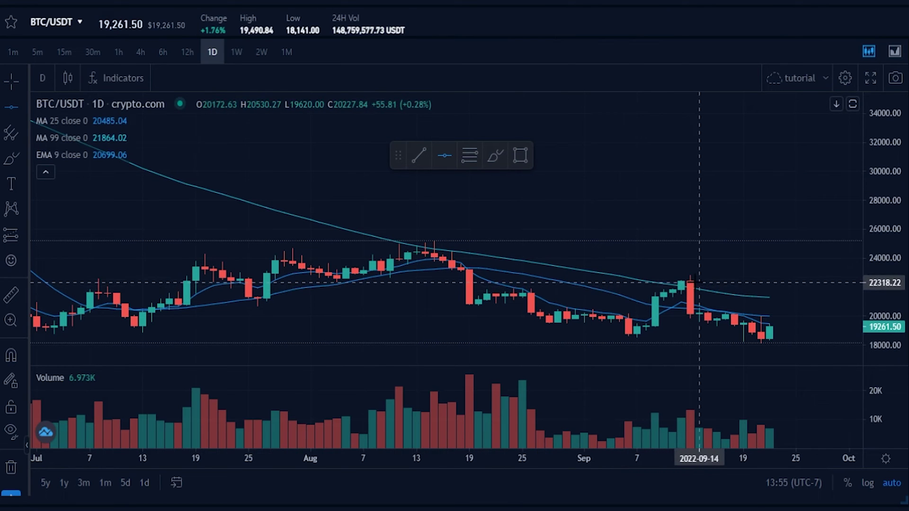
- Draw horizontal price lines at 22416.28 and 18444.99 on the BTC/USDT chart
click(700, 282)
right_click(688, 279)
key(Escape)
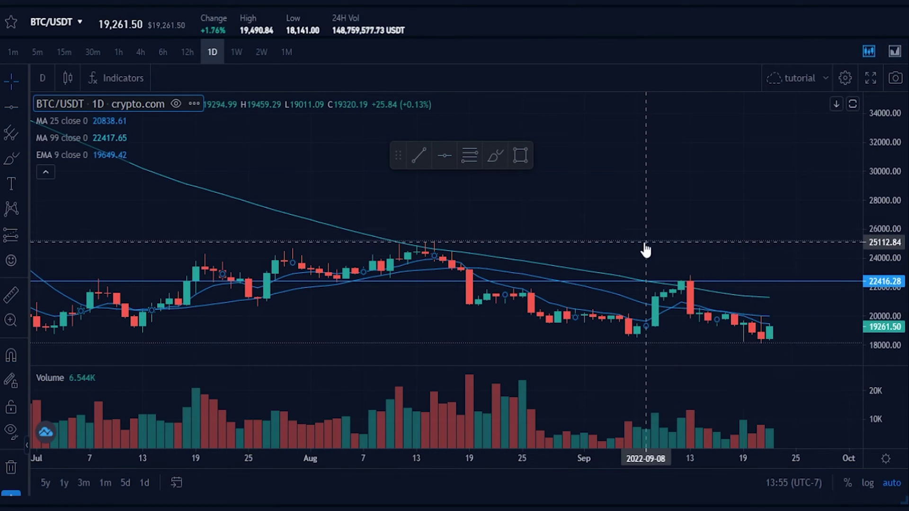
click(445, 155)
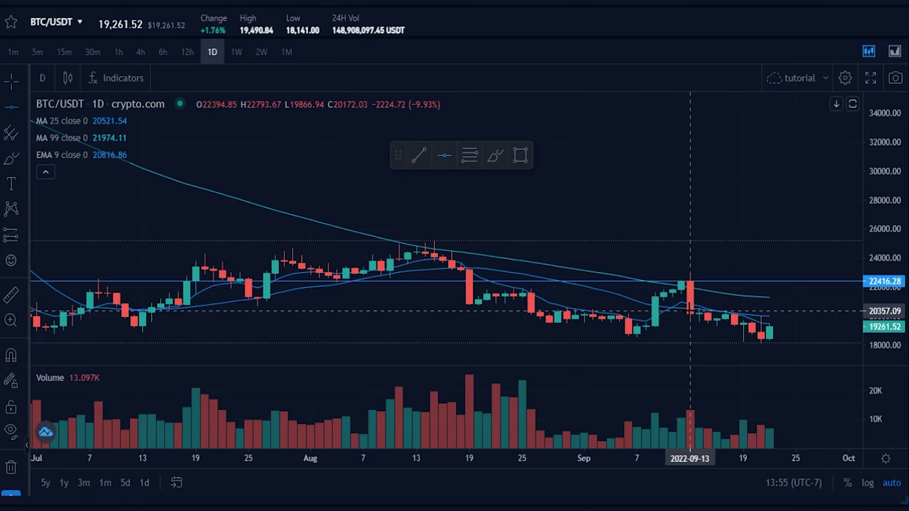
click(690, 338)
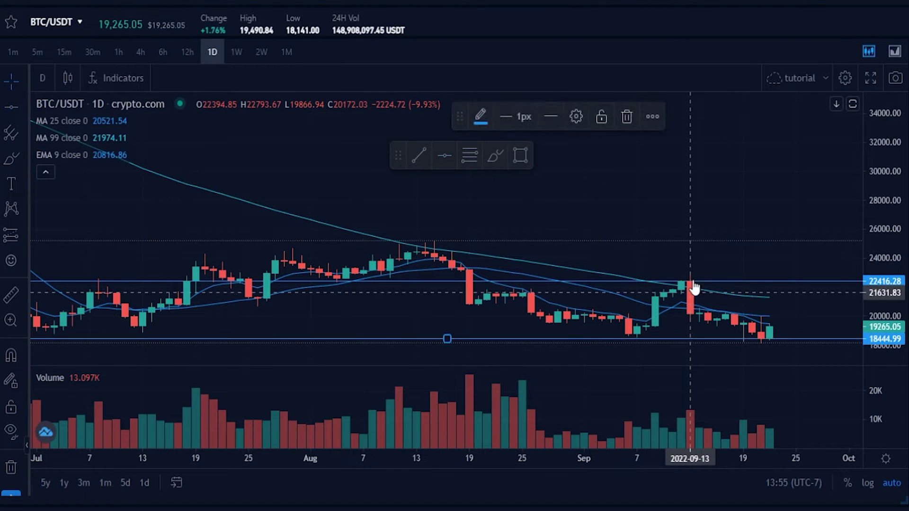
- Sketch yellow brush marks around recent and mid-September candles, then undo them
click(500, 158)
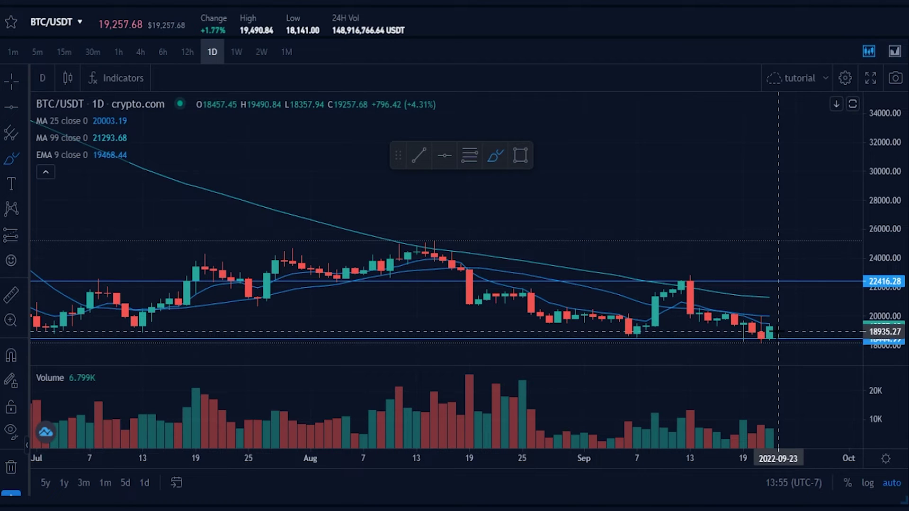
mouse_move(779, 332)
mouse_down()
mouse_move(749, 342)
mouse_move(787, 339)
mouse_move(770, 325)
mouse_up()
key(ctrl+z)
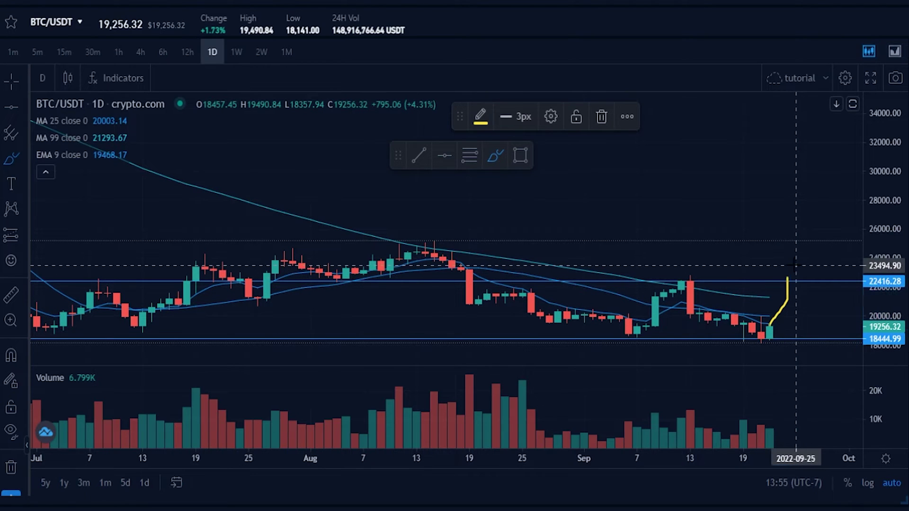
mouse_move(795, 265)
mouse_down()
mouse_move(761, 271)
mouse_move(778, 293)
mouse_up()
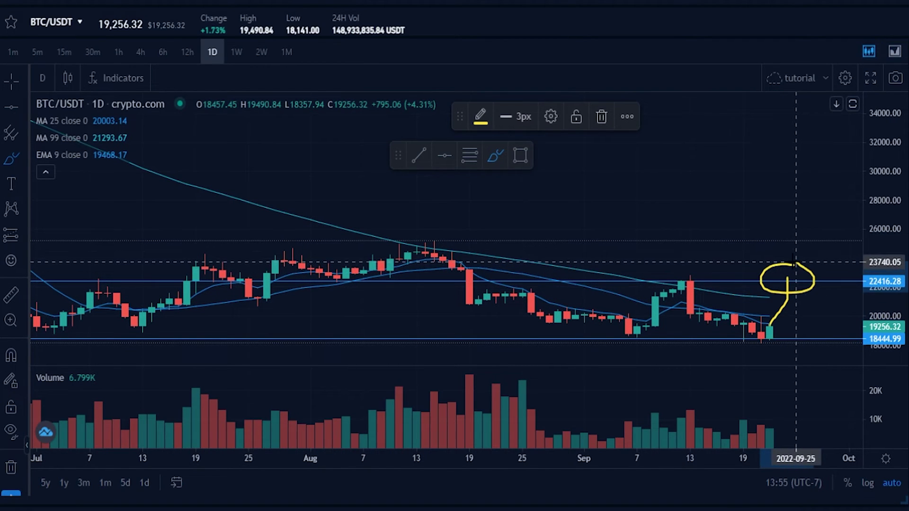
drag(795, 262, 795, 263)
mouse_move(699, 271)
mouse_down()
mouse_move(677, 268)
mouse_move(659, 284)
mouse_move(686, 292)
mouse_move(700, 270)
mouse_up()
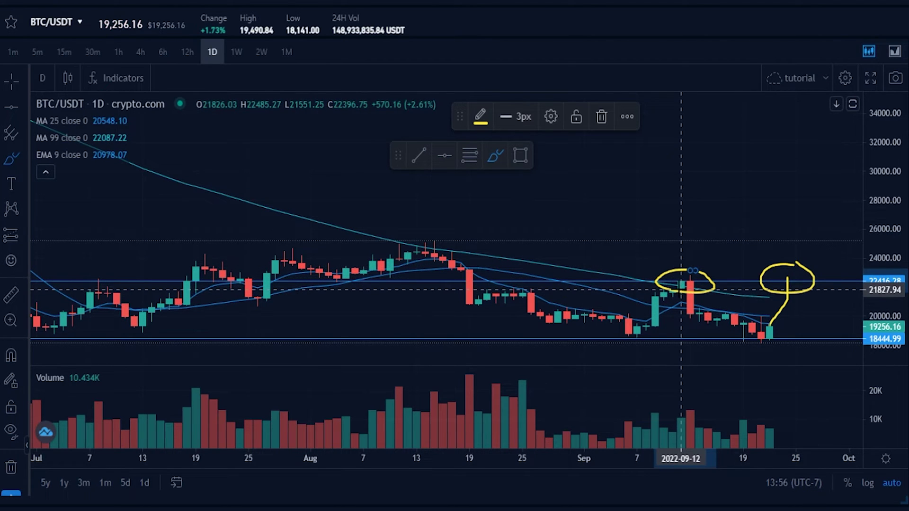
key(ctrl+z)
key(ctrl+z)
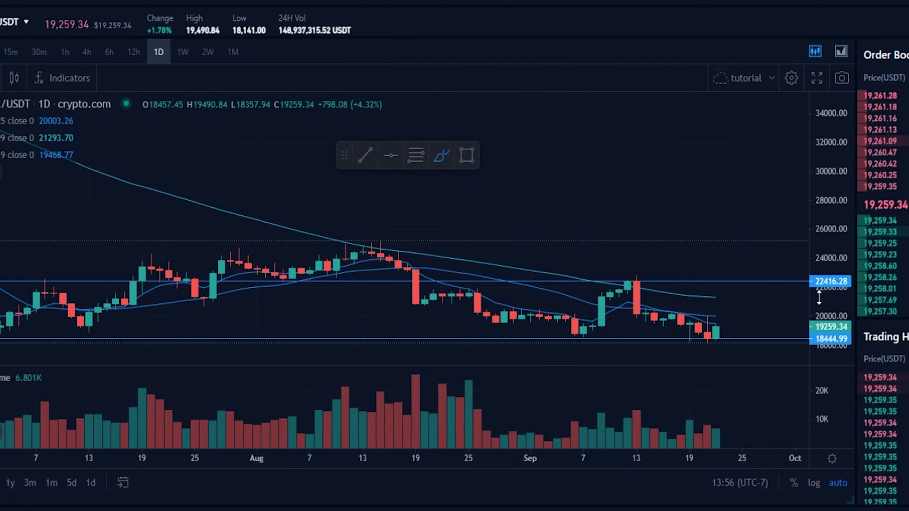
- Enter trigger price 22416 and quantity 0.002, then submit the Sell BTC order
click(627, 207)
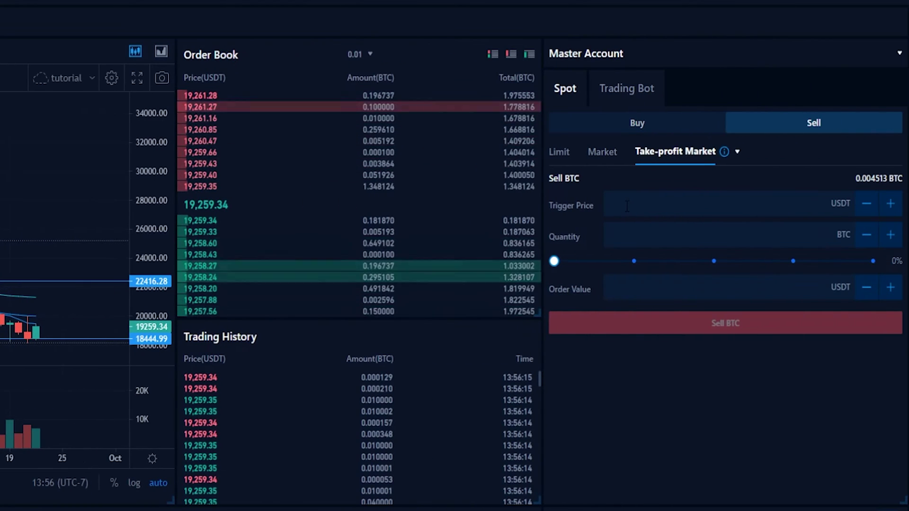
text(22)
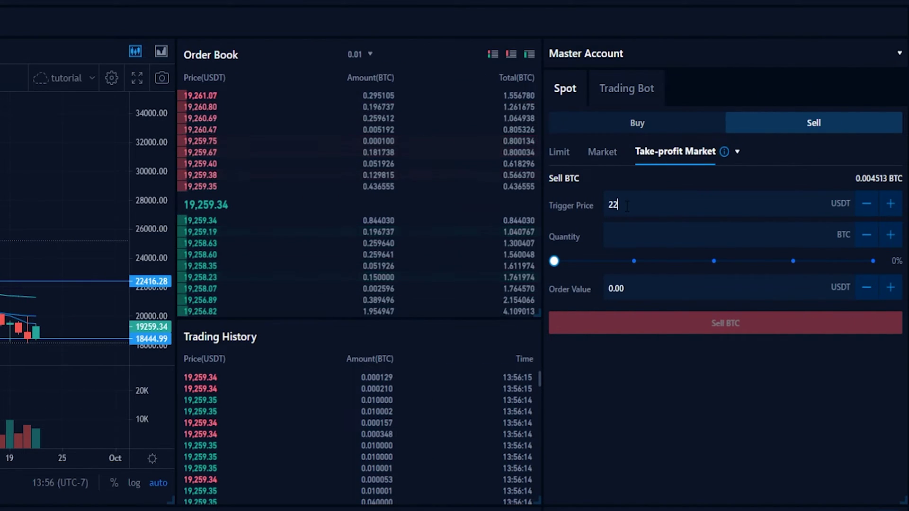
text(416)
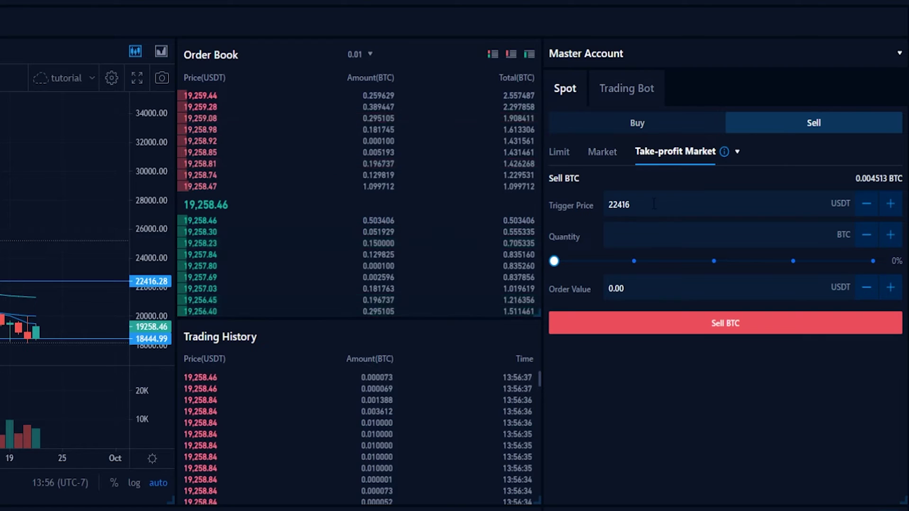
drag(851, 177, 897, 178)
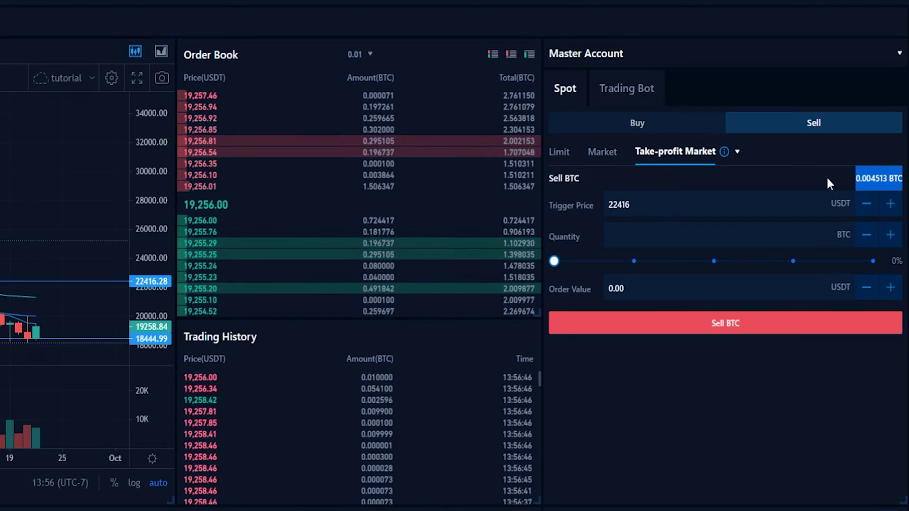
click(827, 183)
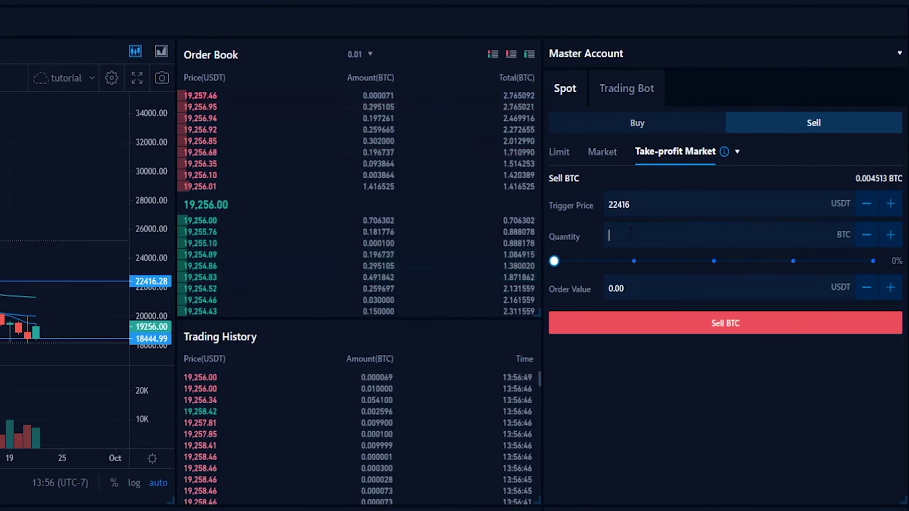
text(0.002)
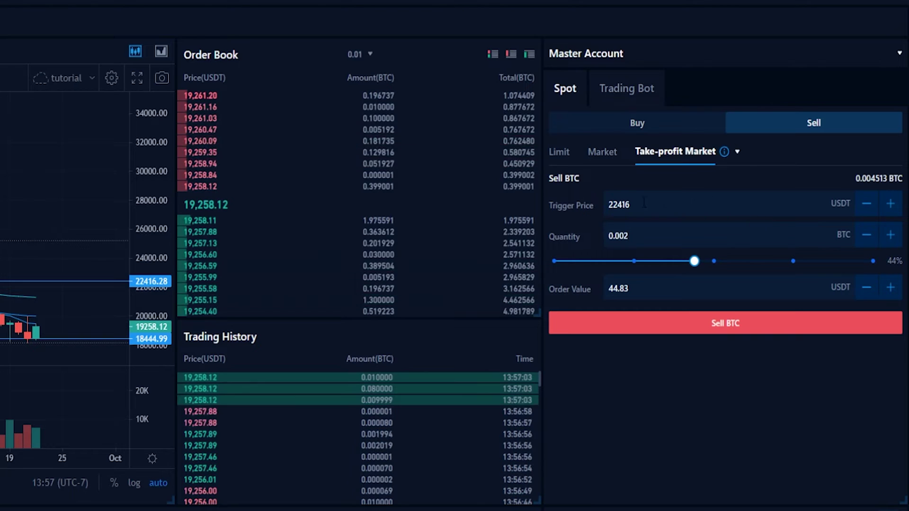
click(681, 327)
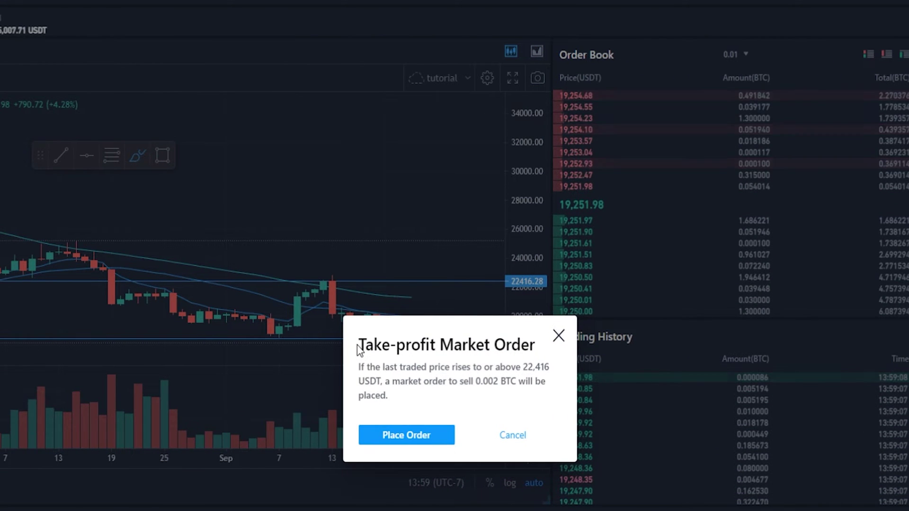
- Review the confirmation for selling 0.002 BTC at 22,416 USDT and place the order
drag(368, 342, 535, 343)
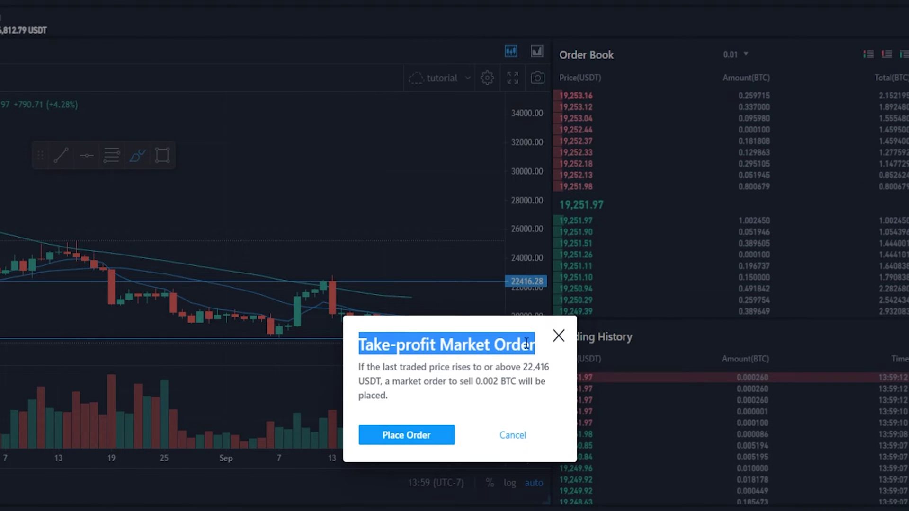
drag(359, 367, 529, 369)
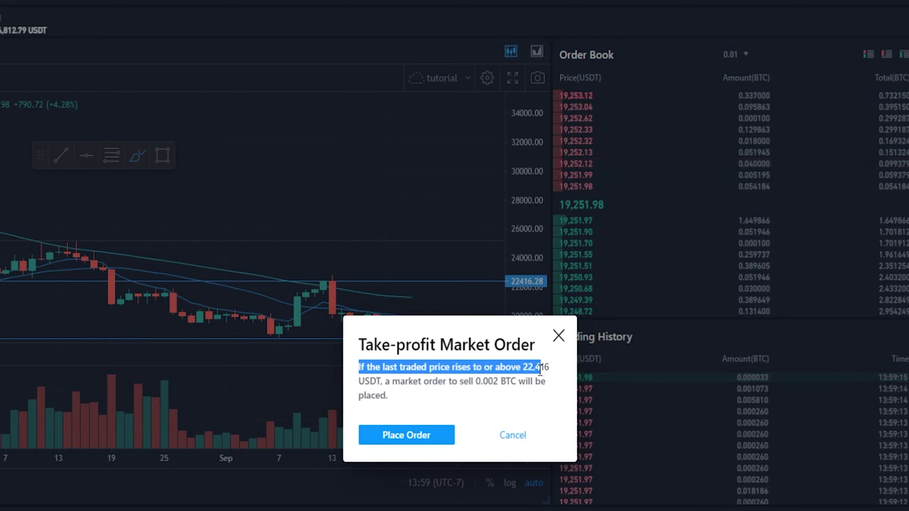
drag(385, 381, 549, 397)
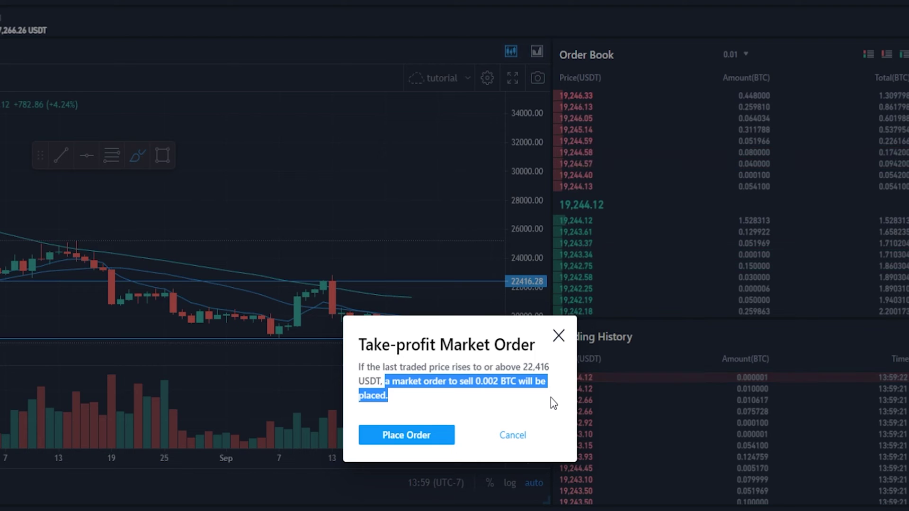
click(498, 404)
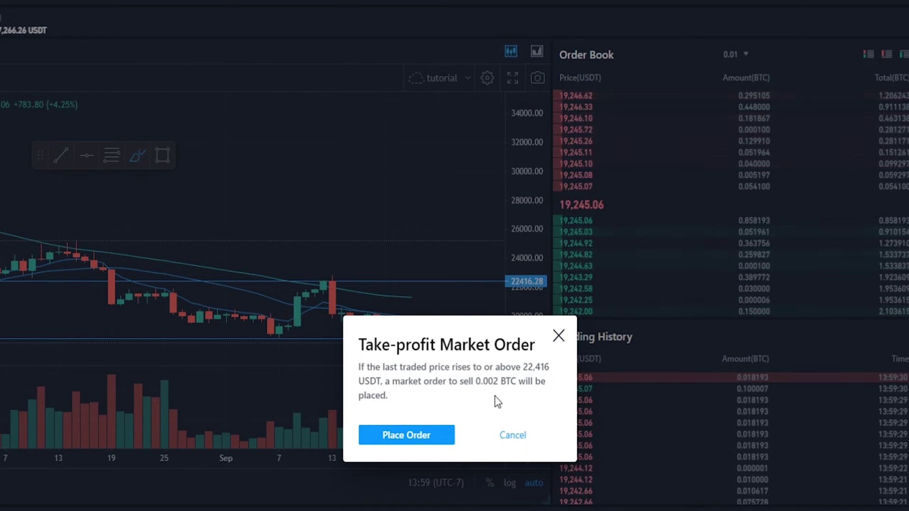
click(420, 434)
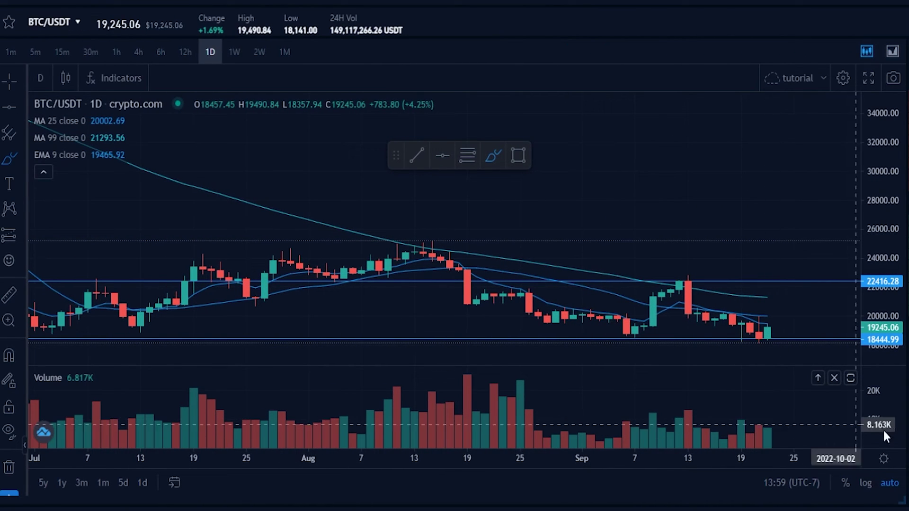
drag(767, 329, 776, 328)
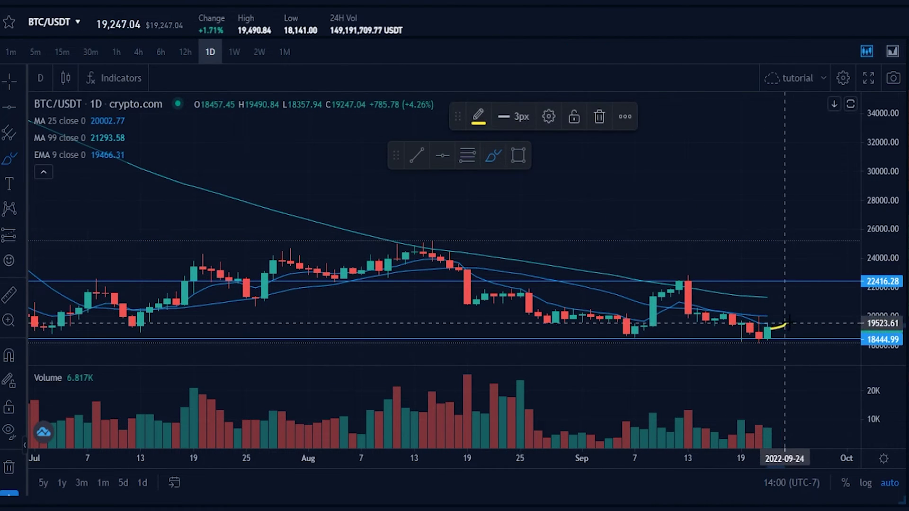
drag(810, 271, 759, 272)
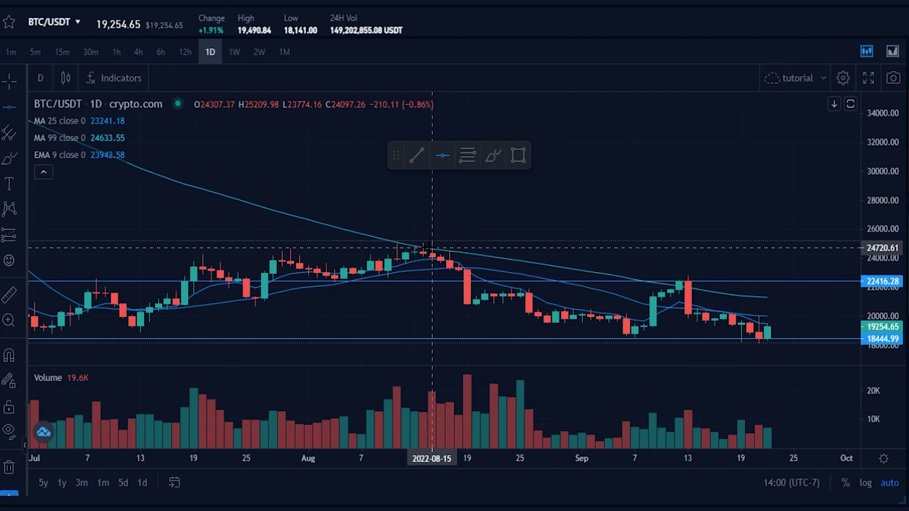
- Add a horizontal price line at 24720.61 on the chart
click(426, 247)
right_click(462, 223)
key(Escape)
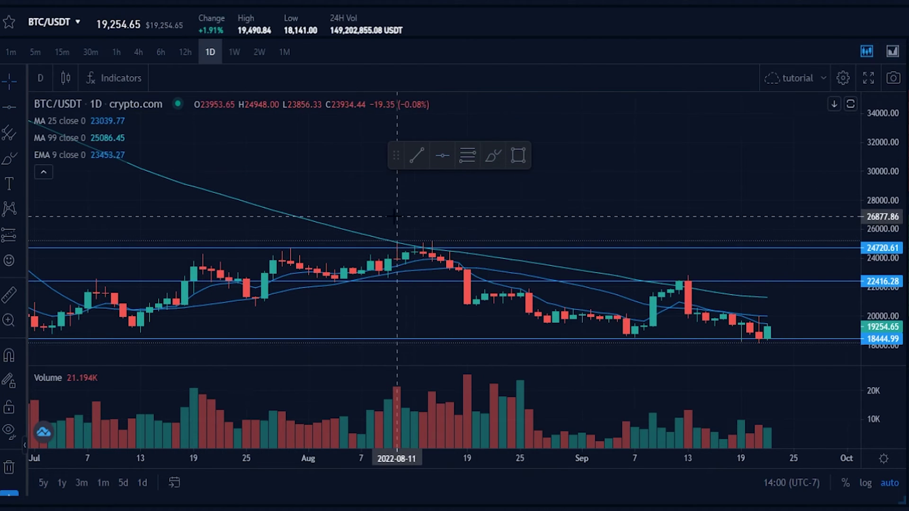
- Sketch yellow brush marks around the August peak and toward 24720, then undo them
mouse_move(120, 150)
click(9, 158)
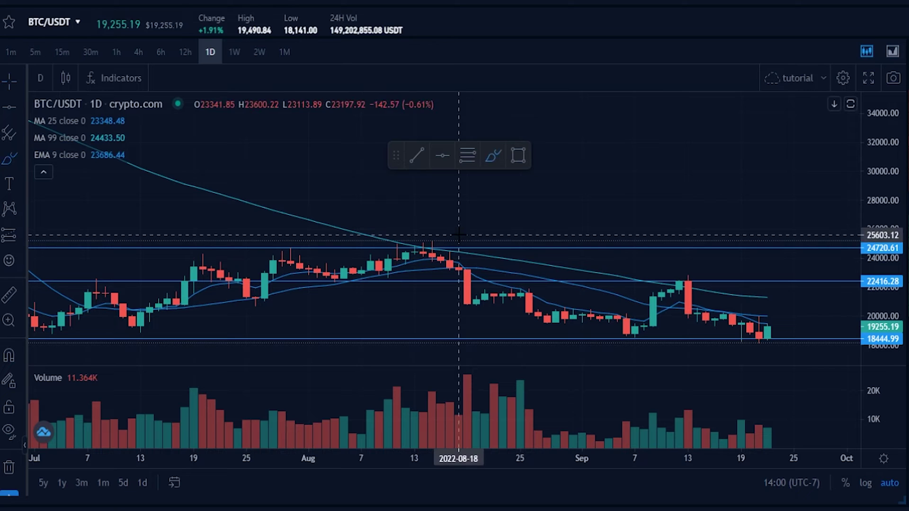
mouse_move(459, 234)
mouse_down()
mouse_move(408, 232)
mouse_move(366, 256)
mouse_move(432, 273)
mouse_move(482, 255)
mouse_move(449, 232)
mouse_up()
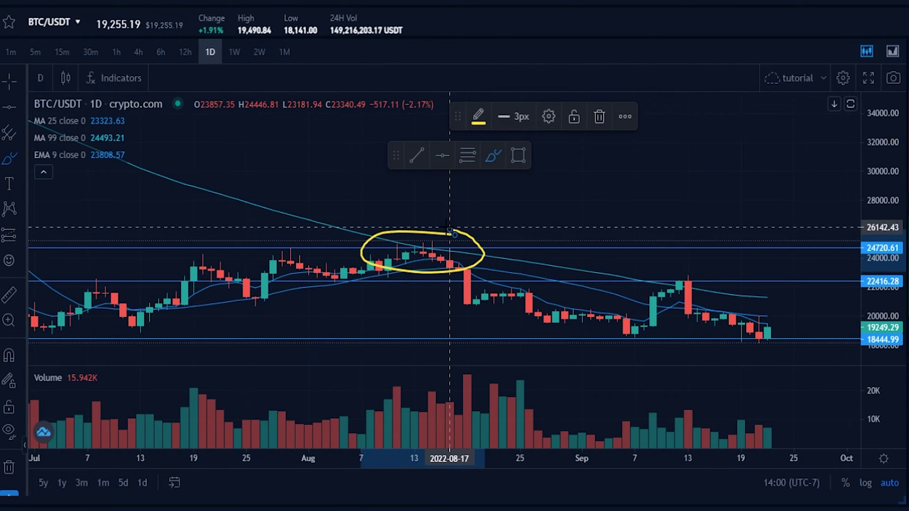
key(ctrl+z)
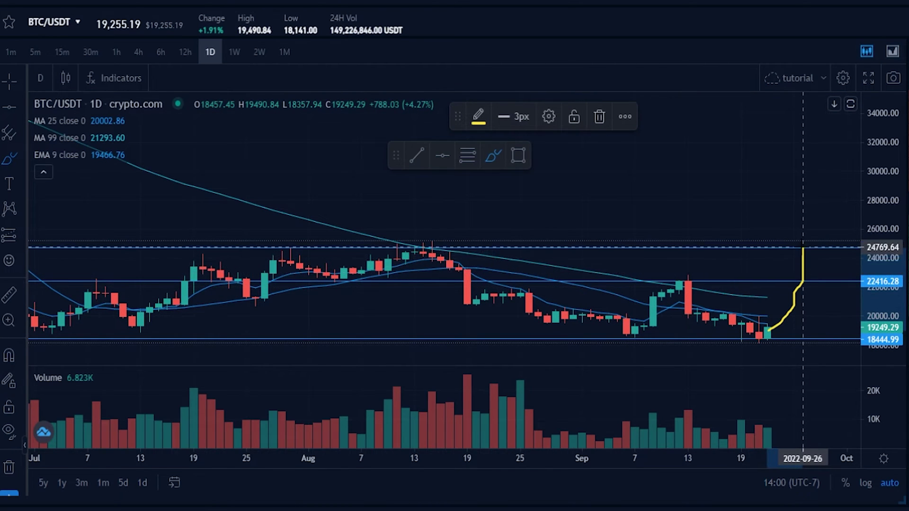
drag(821, 233, 812, 230)
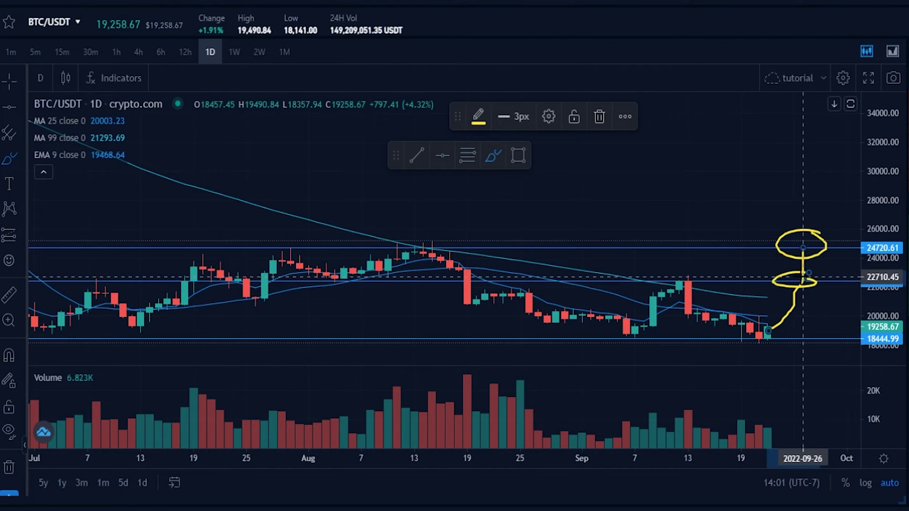
key(ctrl+z)
key(ctrl+z)
key(ctrl+z)
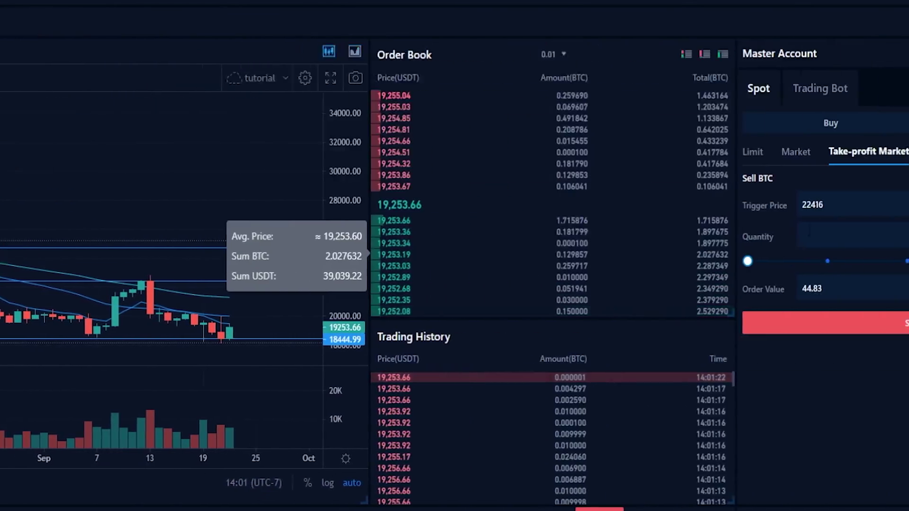
- Set trigger price 24720 and quantity 0.0012 BTC, then submit and confirm the sell
double_click(688, 204)
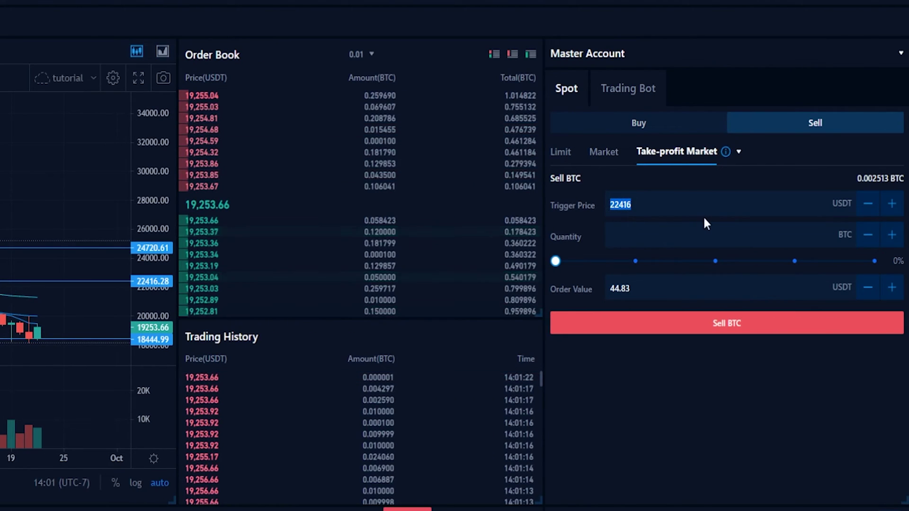
text(24)
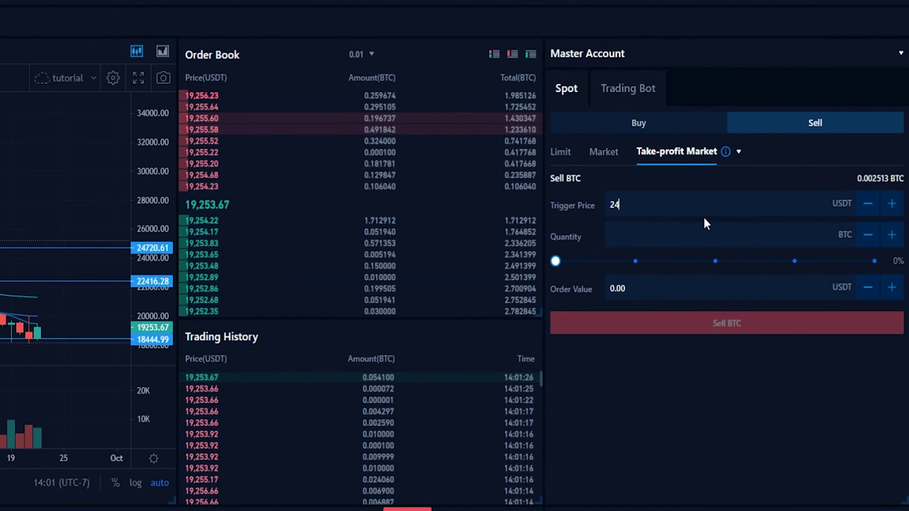
text(720)
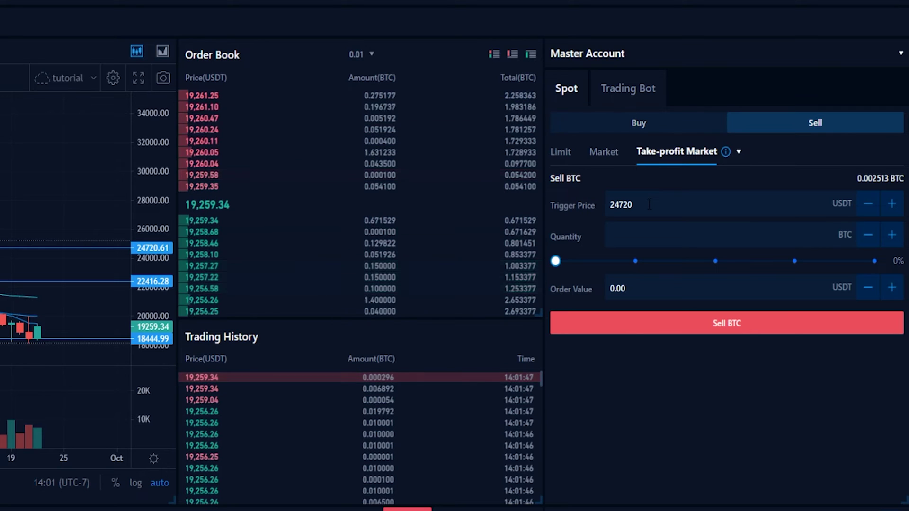
double_click(871, 178)
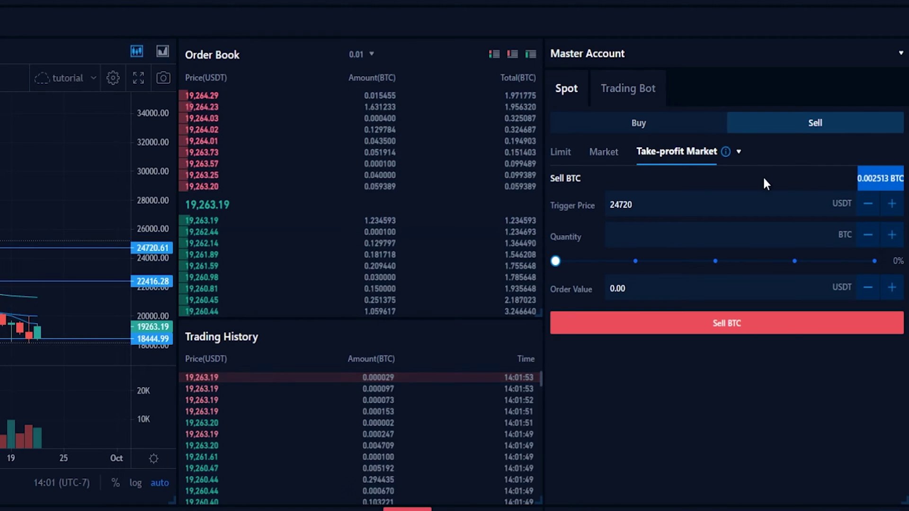
click(637, 238)
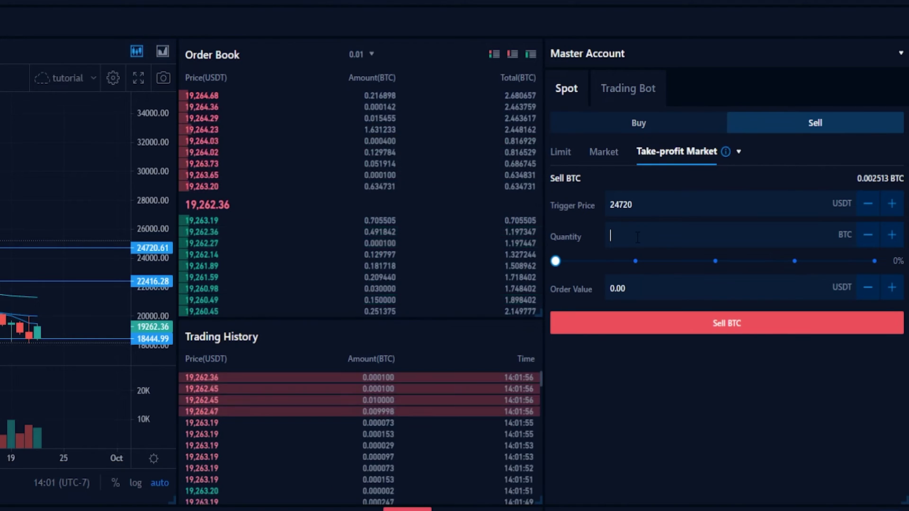
text(0.00)
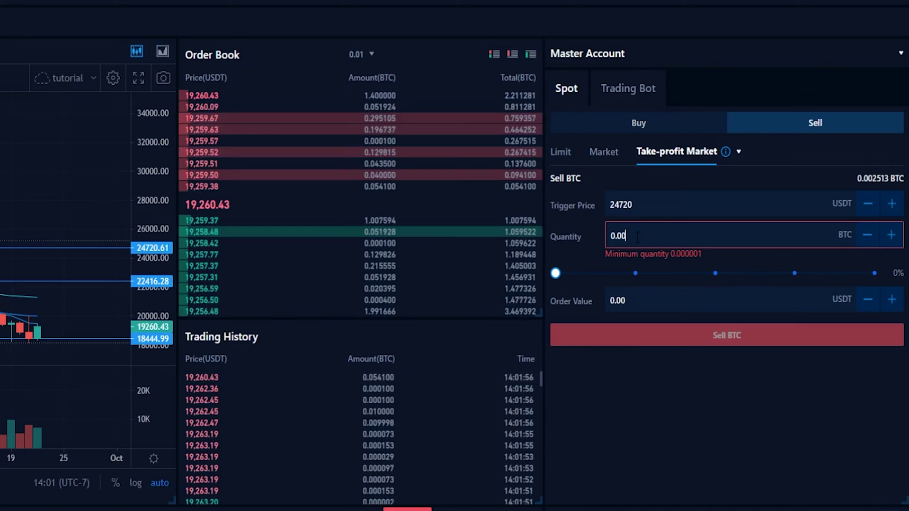
text(12)
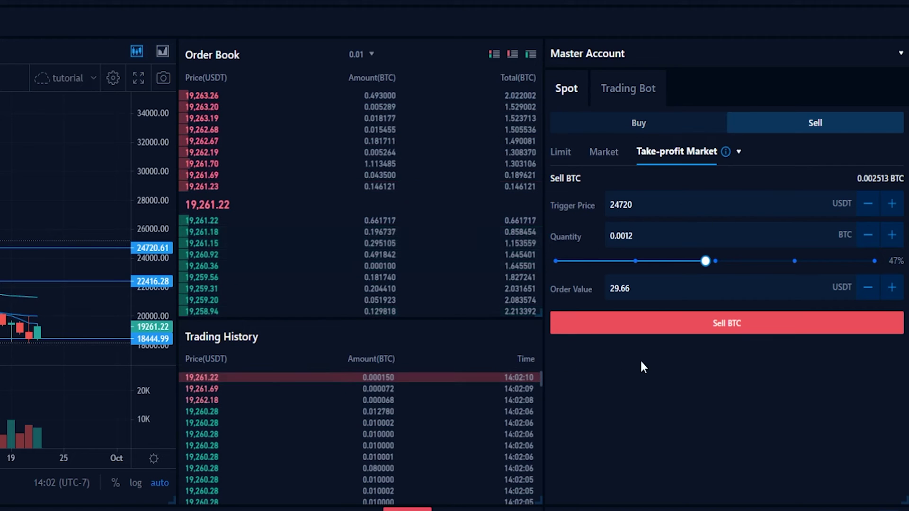
click(696, 324)
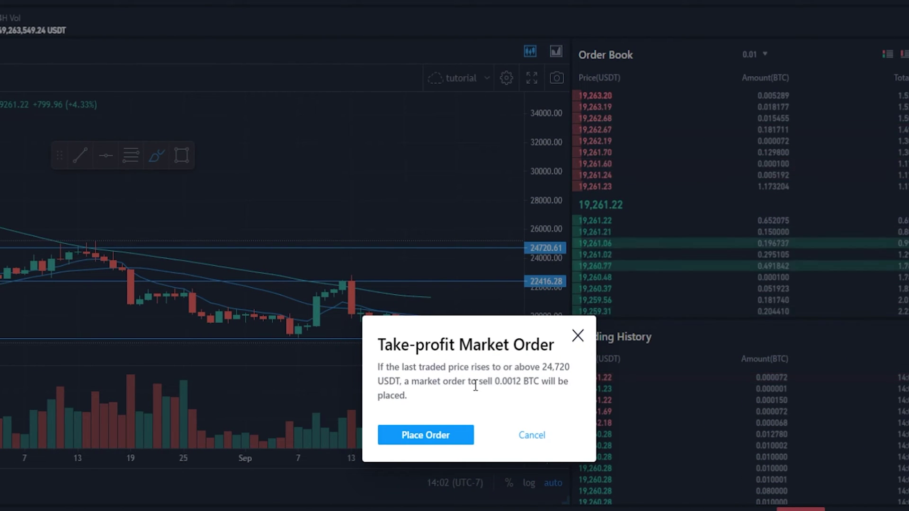
click(418, 443)
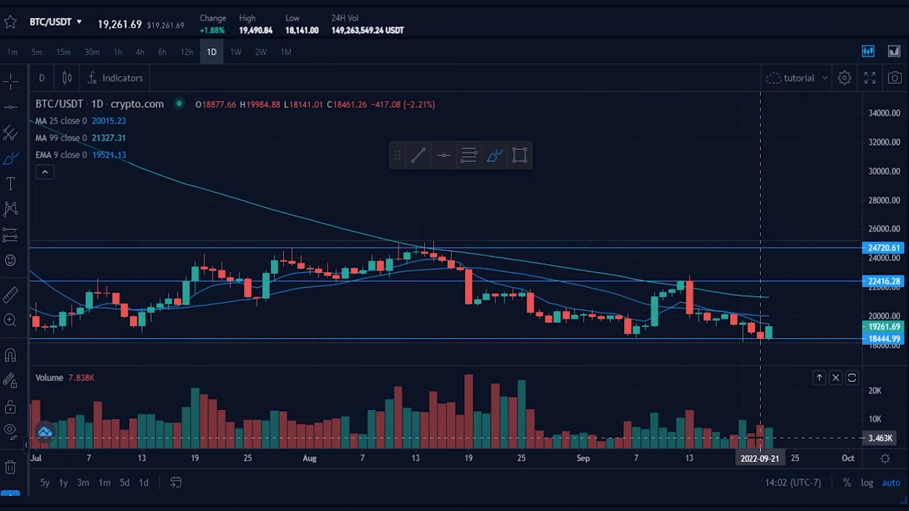
drag(771, 328, 778, 326)
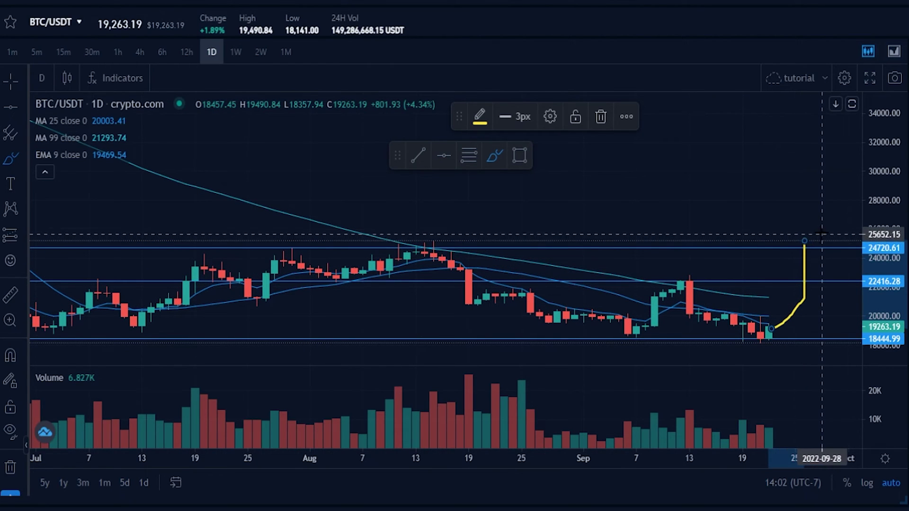
mouse_move(821, 231)
mouse_down()
mouse_move(778, 241)
mouse_move(822, 236)
mouse_up()
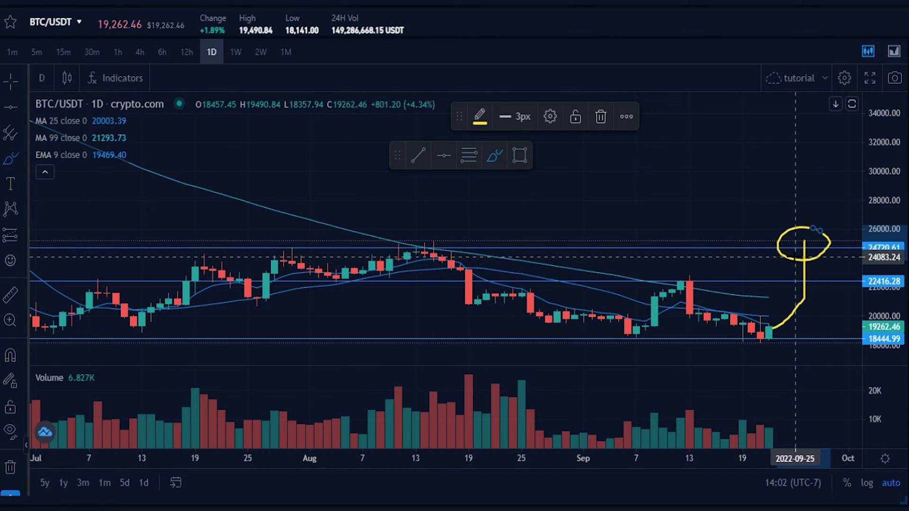
scroll(515, 228, down, 3)
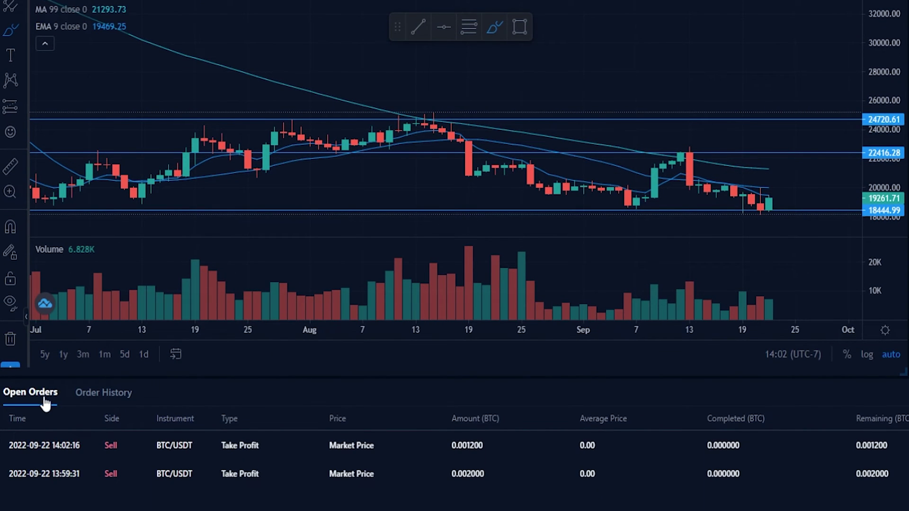
scroll(45, 402, up, 3)
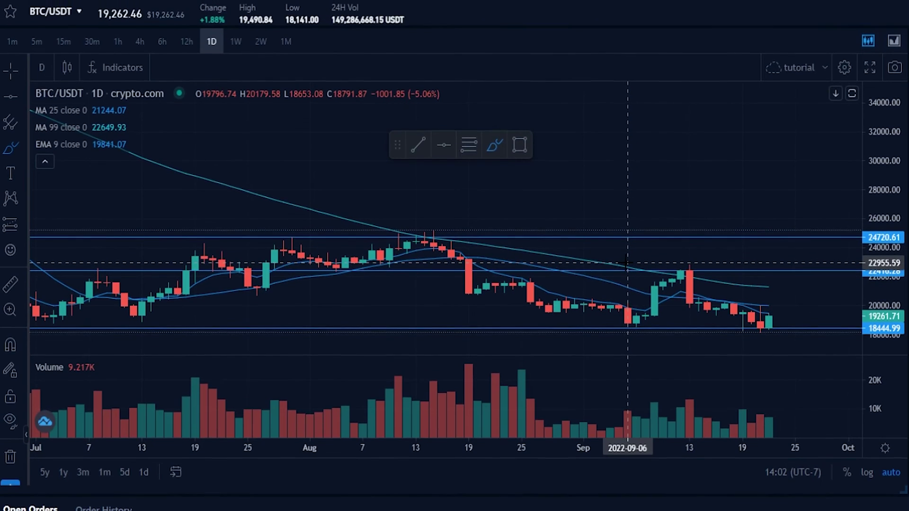
- Zoom the chart out, add a horizontal line at 28540.19, and undo a brush sketch
scroll(786, 308, down, 3)
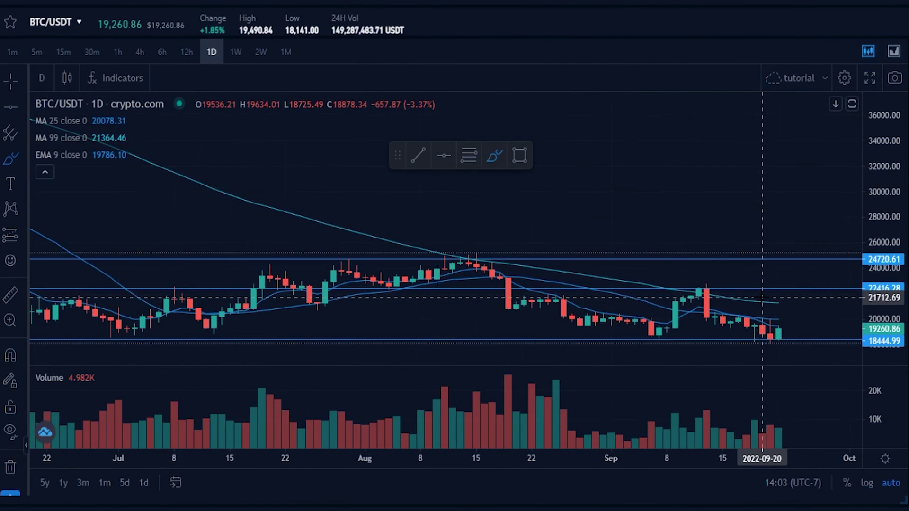
scroll(786, 307, down, 3)
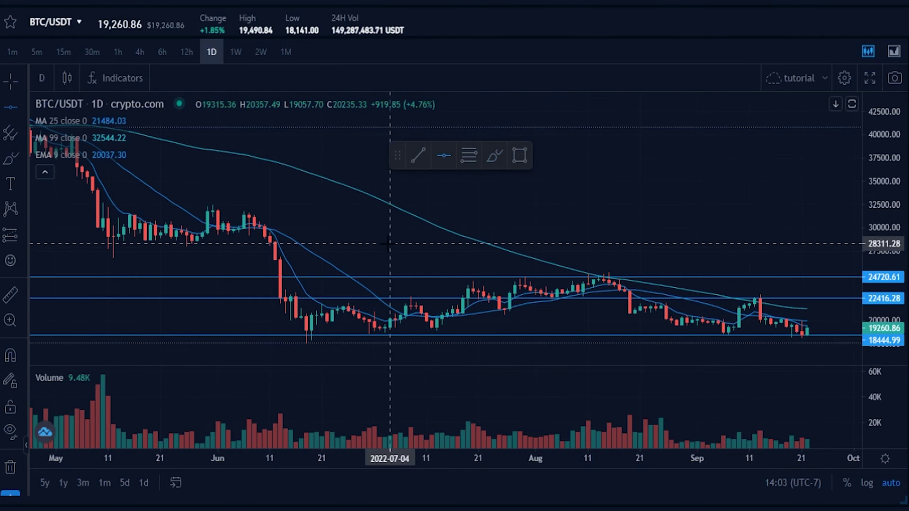
click(317, 241)
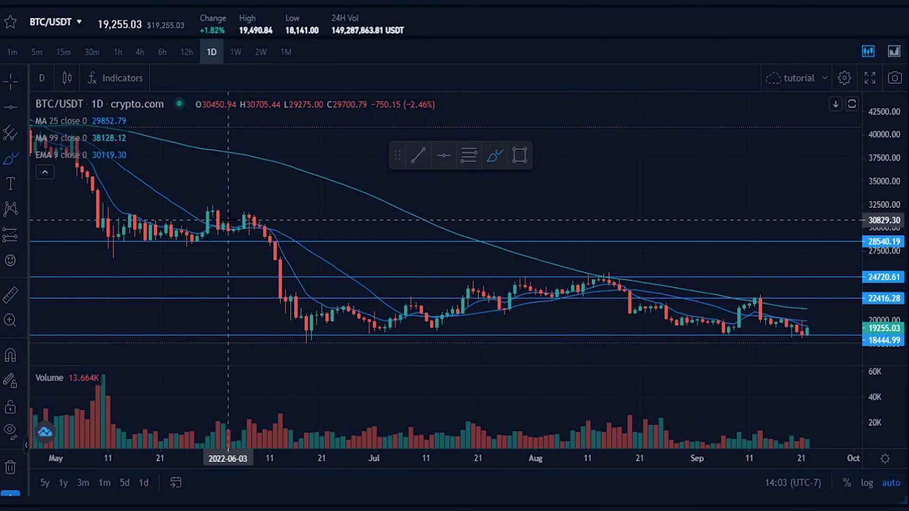
mouse_move(234, 220)
mouse_down()
mouse_move(103, 226)
mouse_move(132, 263)
mouse_move(287, 235)
mouse_move(259, 250)
mouse_move(279, 237)
mouse_move(311, 337)
mouse_up()
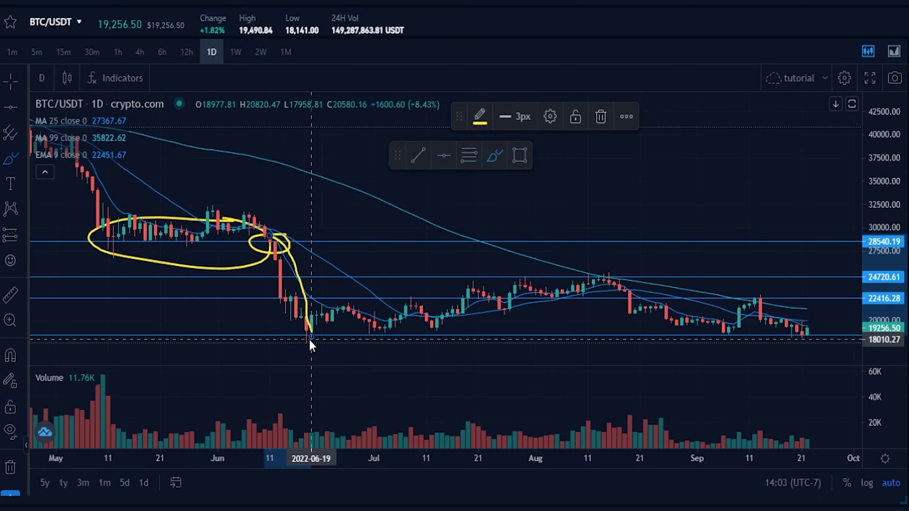
key(ctrl+z)
key(ctrl+z)
key(ctrl+z)
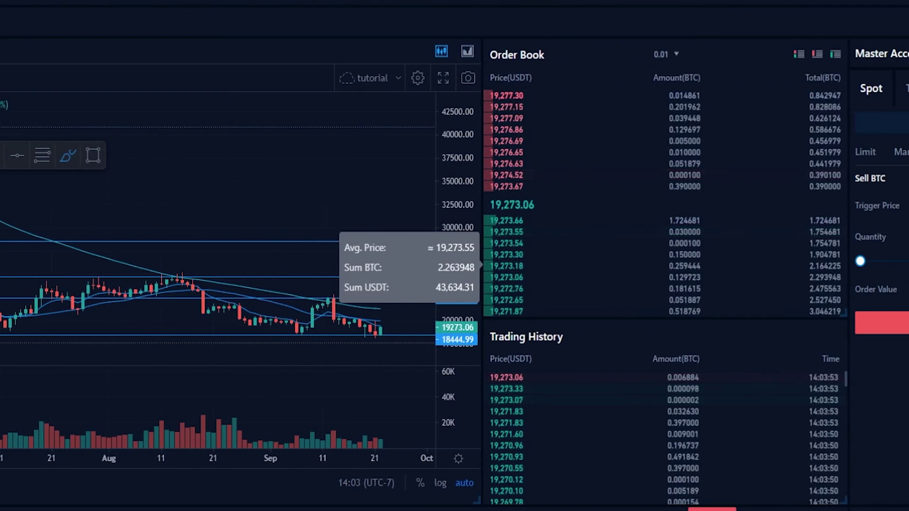
- Set trigger price 28540, slide quantity to 100% (0.001313 BTC), then submit and confirm
double_click(805, 206)
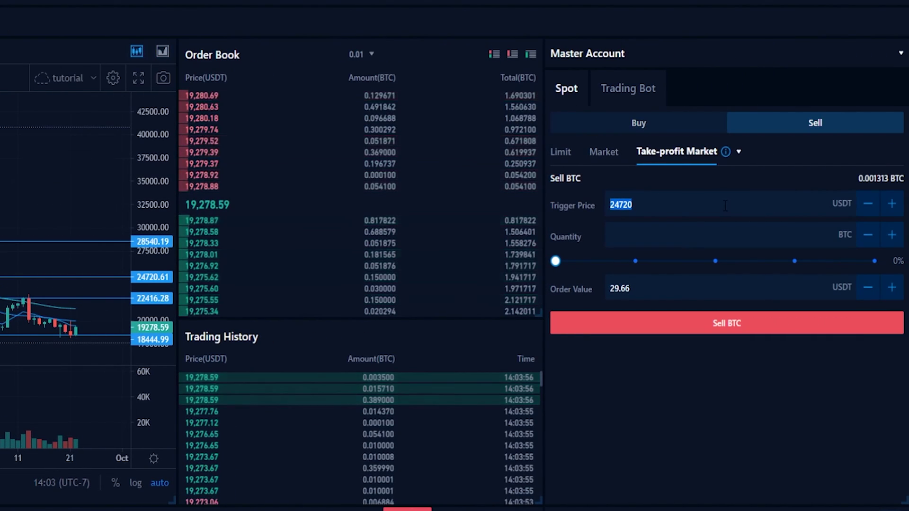
text(28540)
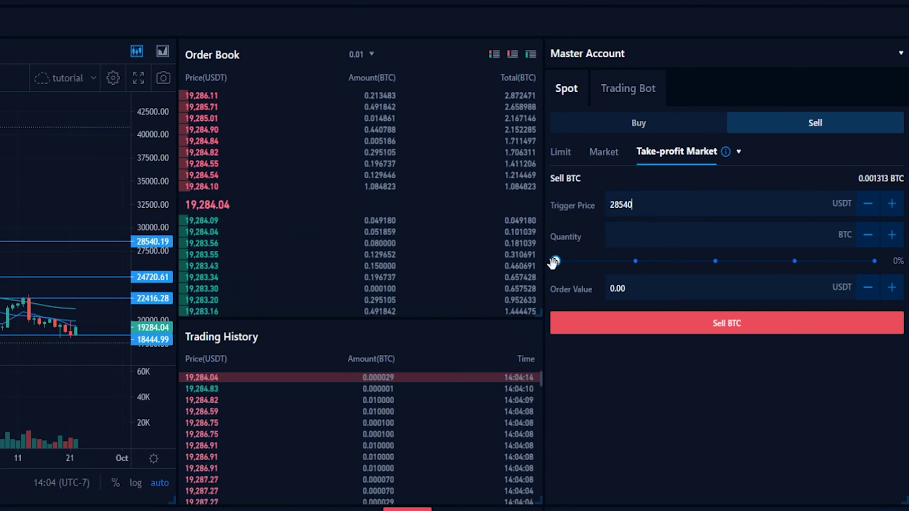
drag(554, 262, 876, 263)
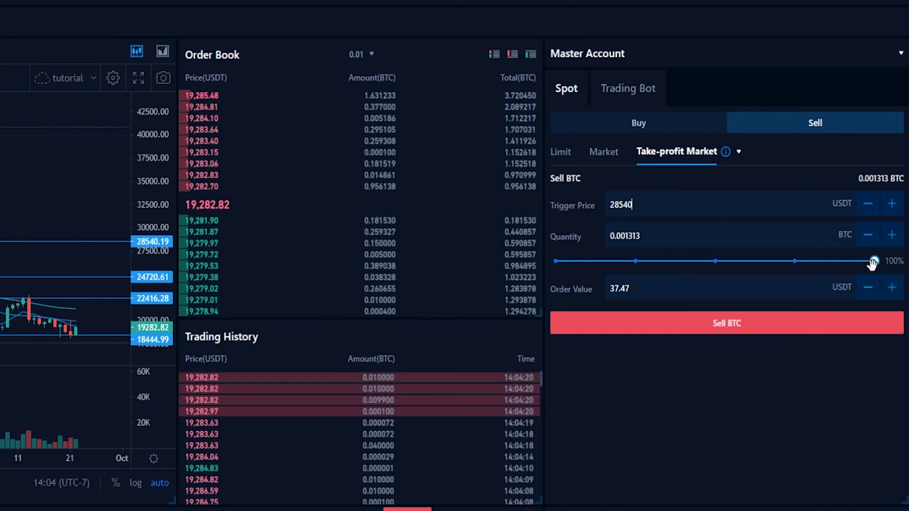
click(772, 206)
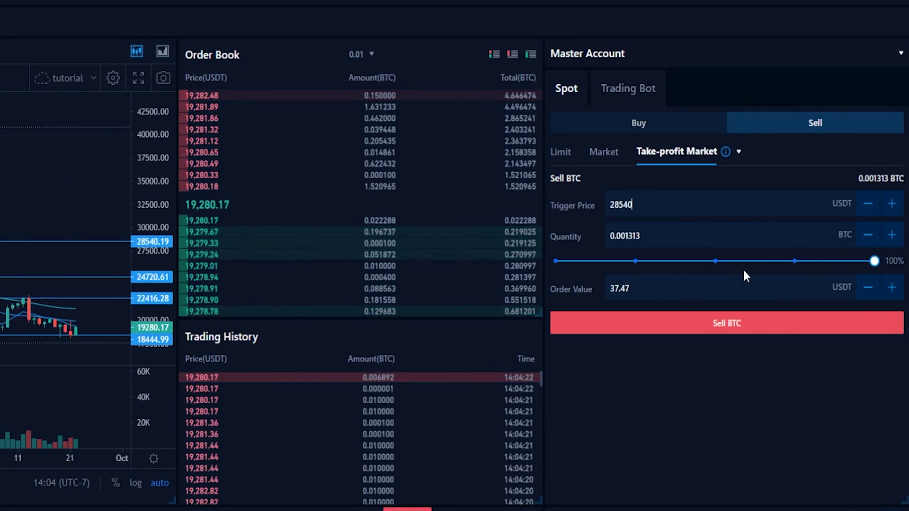
click(738, 331)
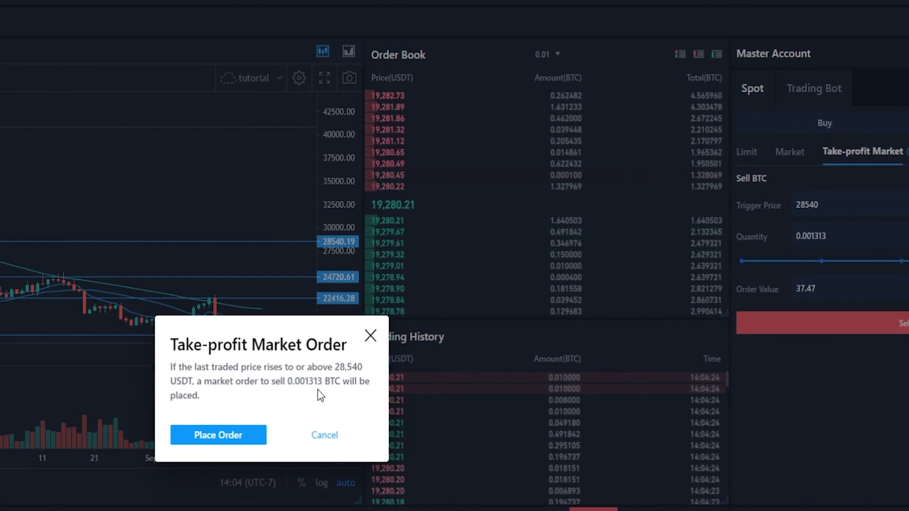
click(22, 436)
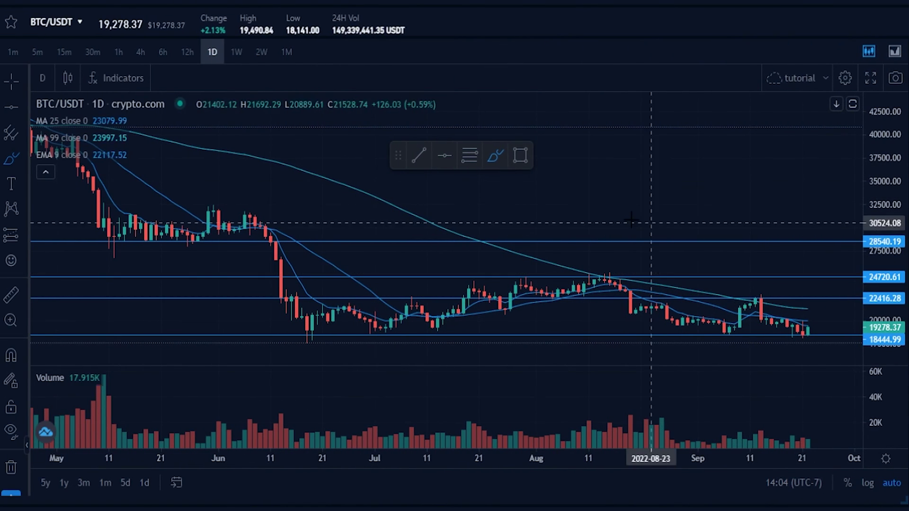
- Sketch the expected climb to 28540, then scroll down to the three open orders
drag(808, 328, 834, 308)
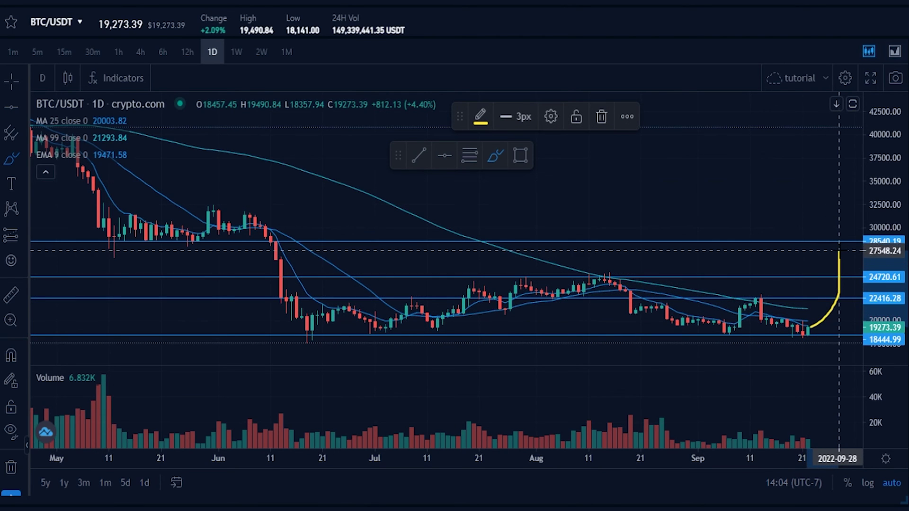
drag(846, 228, 829, 225)
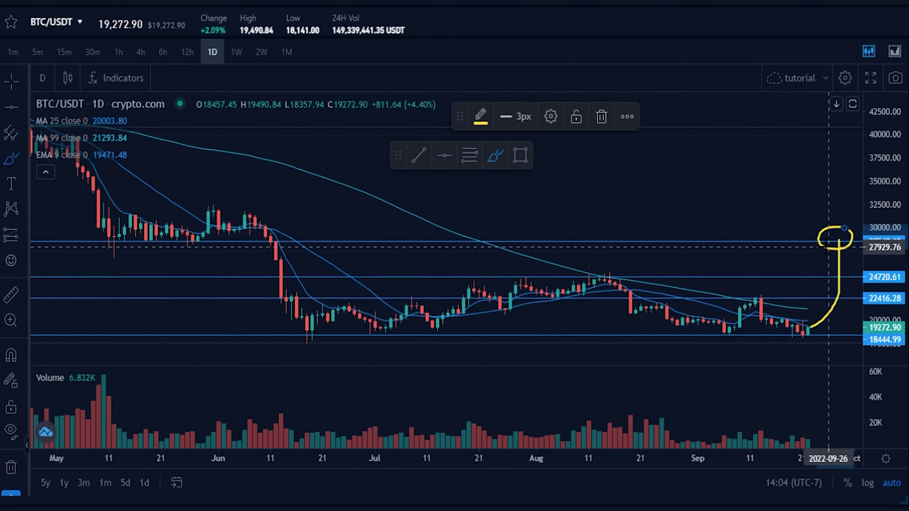
scroll(270, 314, down, 4)
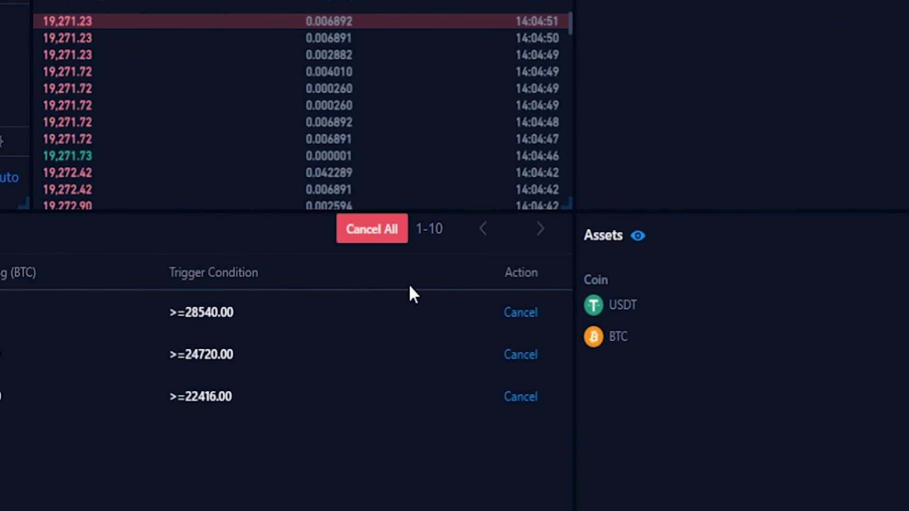
- Cancel the open take-profit orders triggering at 28540, 24720 and 22416
click(483, 269)
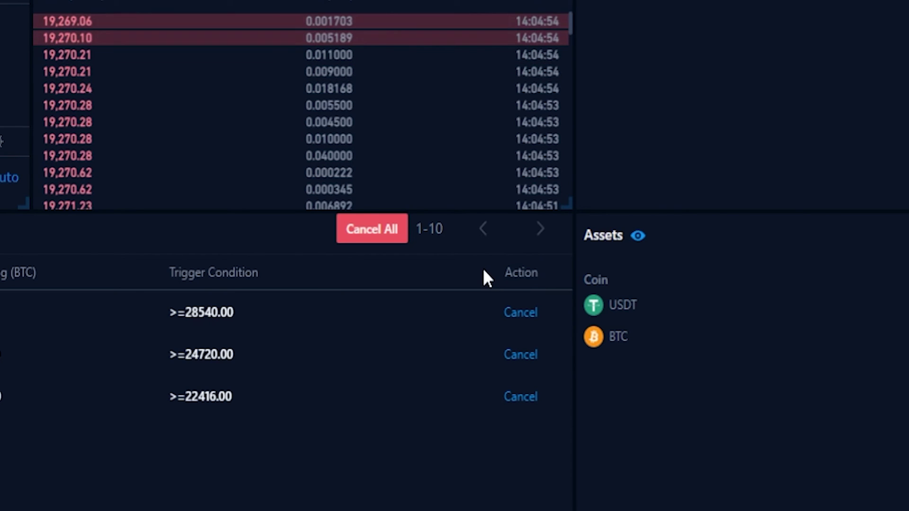
click(520, 312)
click(525, 310)
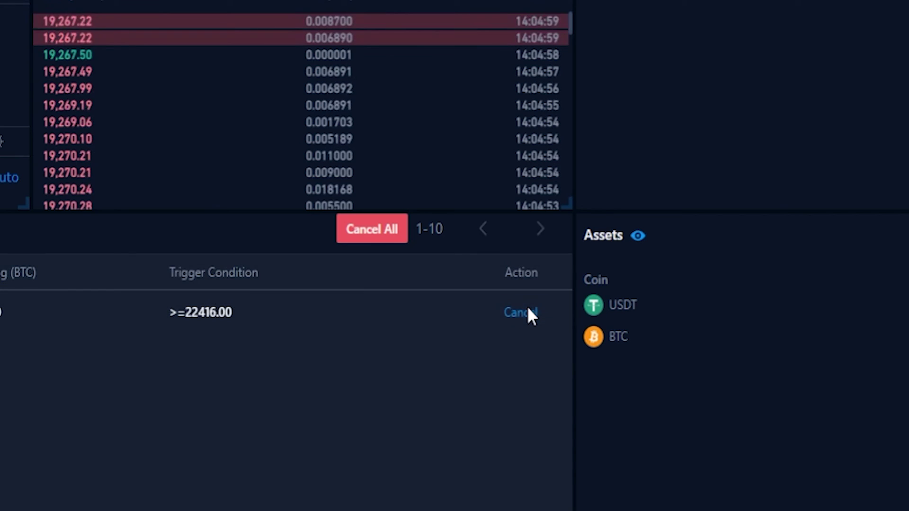
click(527, 310)
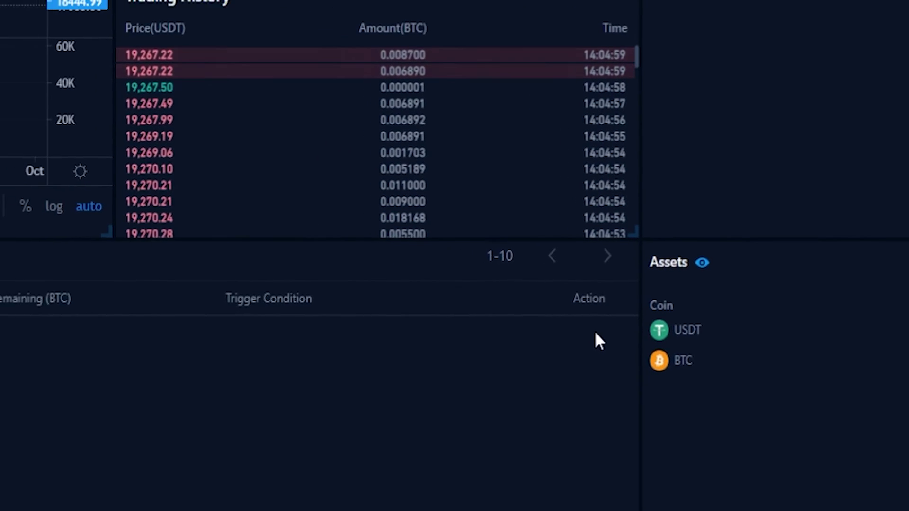